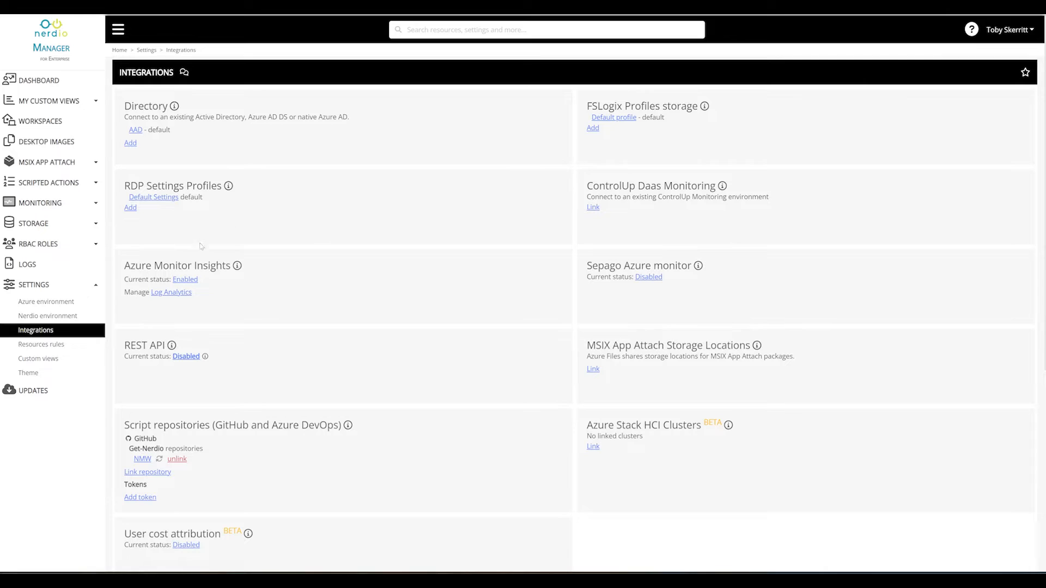
Review the Custom RDP properties of the TS-Dedicated host pool in TS-Demo-Workspace and close them without saving
{"action": "left_click", "coordinate": [54, 122]}
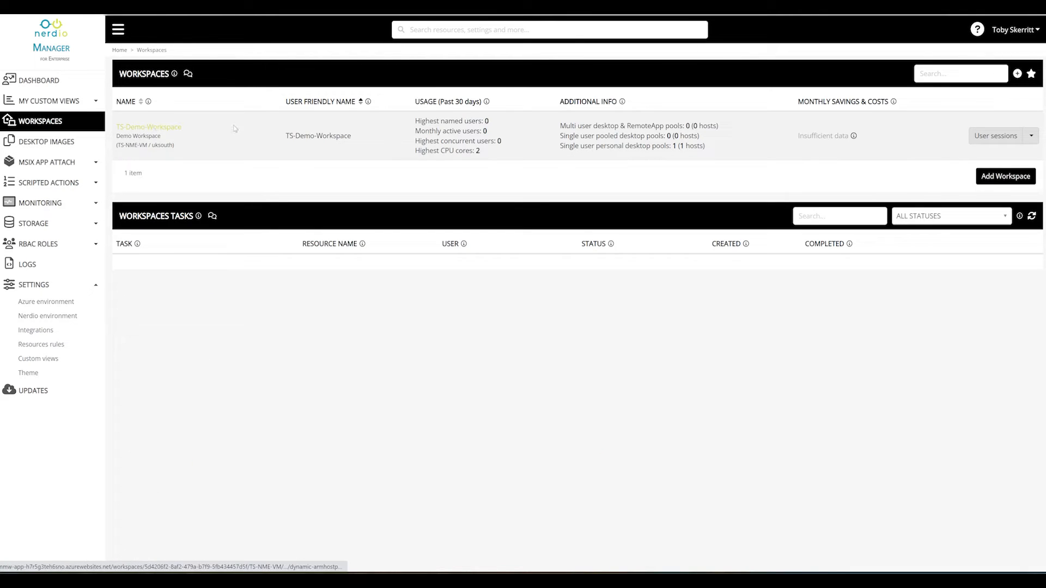
{"action": "left_click", "coordinate": [1024, 139]}
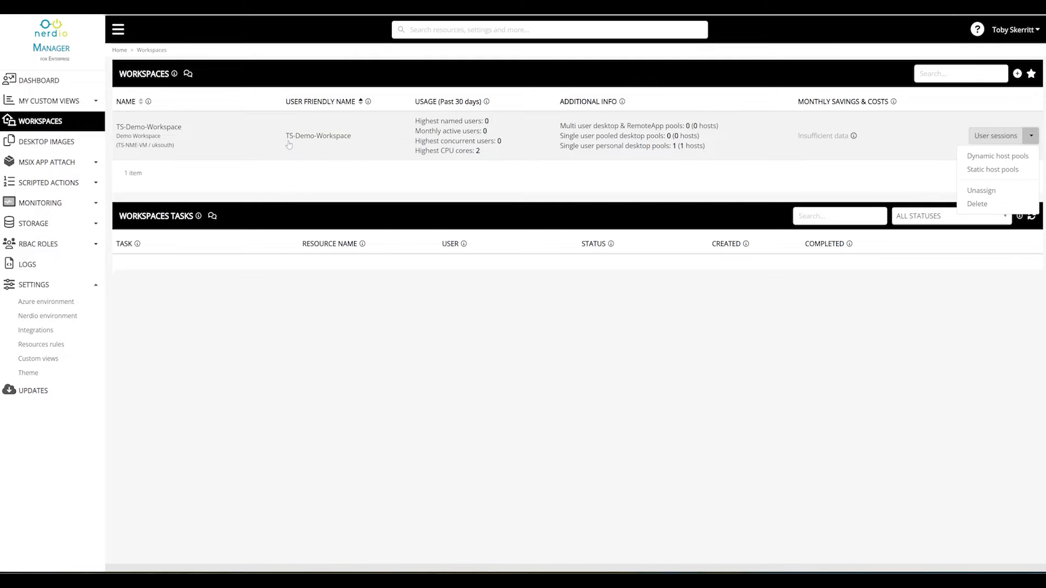
{"action": "left_click", "coordinate": [164, 128]}
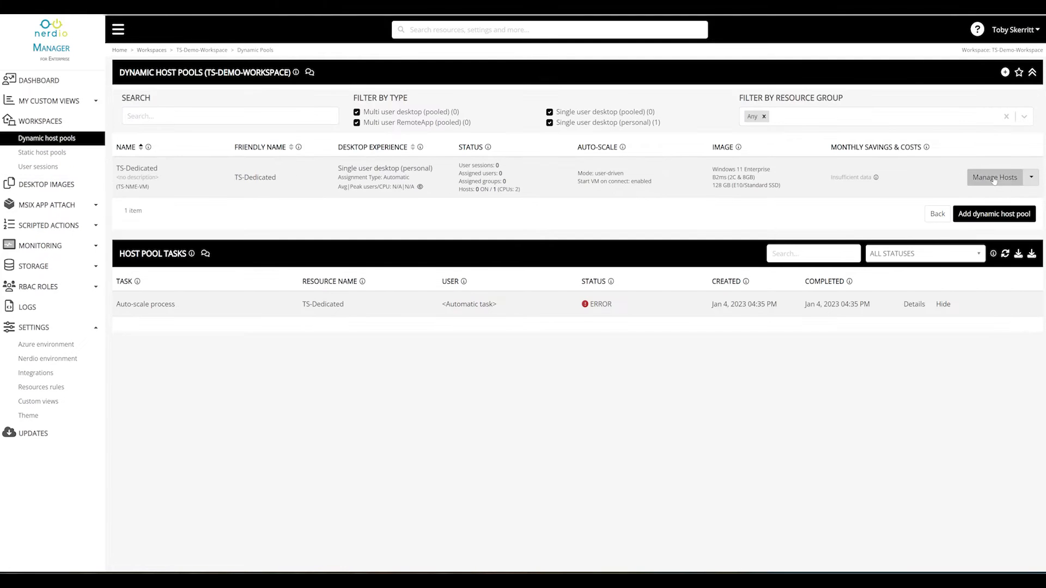
{"action": "left_click", "coordinate": [1031, 177]}
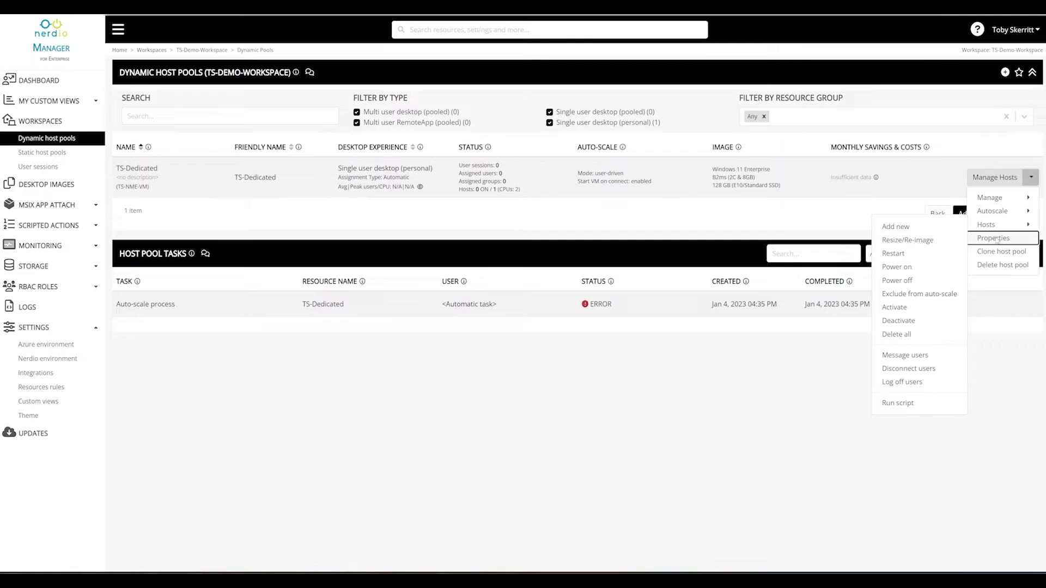
{"action": "left_click", "coordinate": [996, 238]}
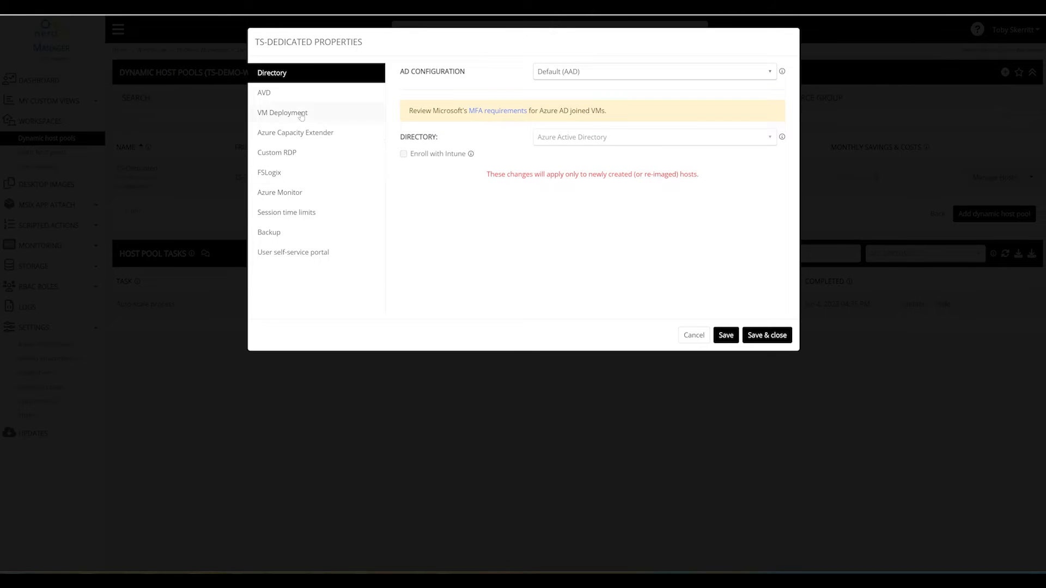
{"action": "left_click_drag", "start_coordinate": [294, 152], "coordinate": [333, 161]}
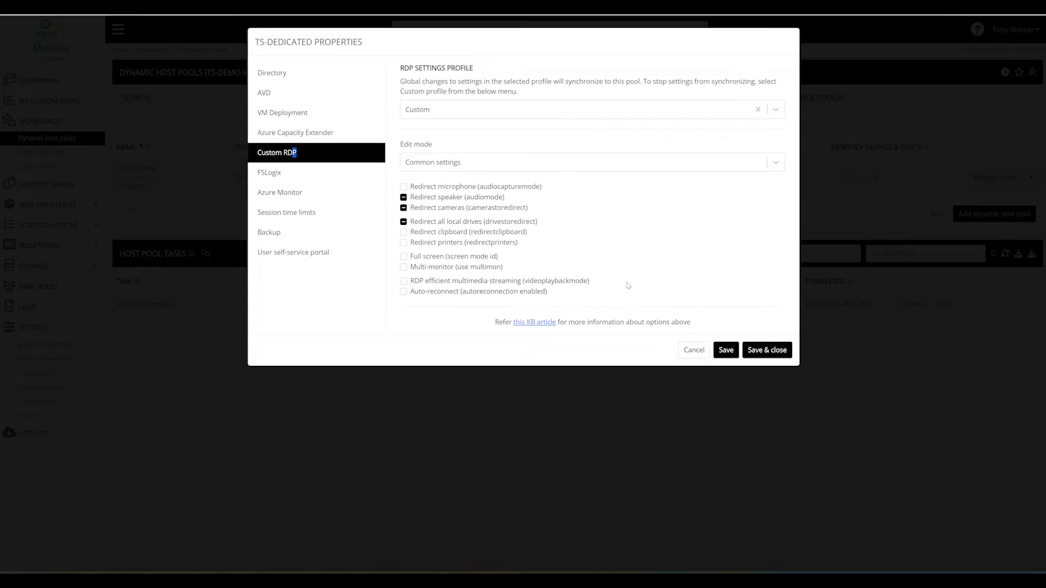
{"action": "left_click", "coordinate": [694, 349]}
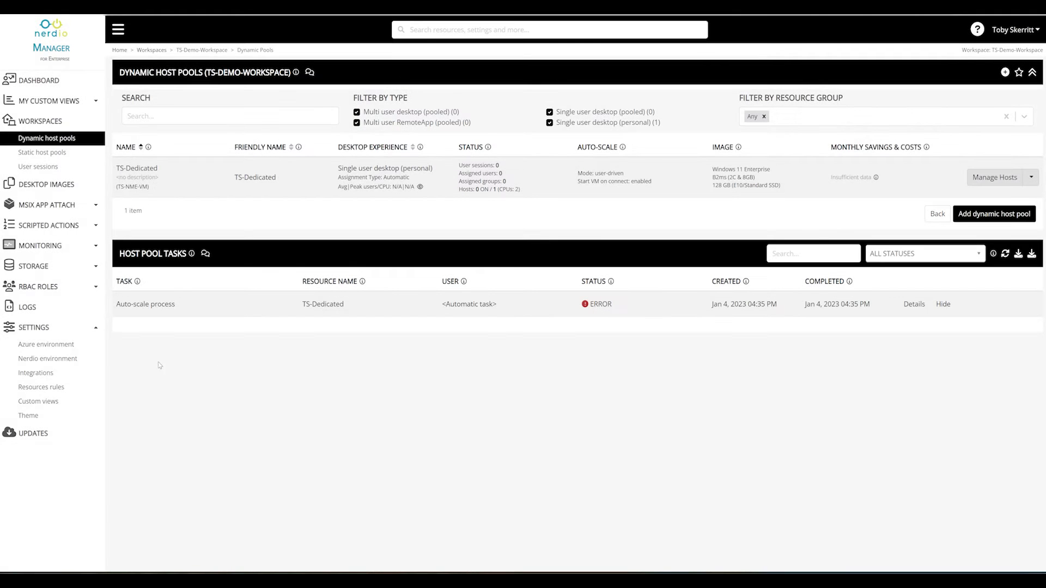
Add a new RDP settings profile named example in the integration settings and set its edit mode to All settings
{"action": "left_click", "coordinate": [70, 373]}
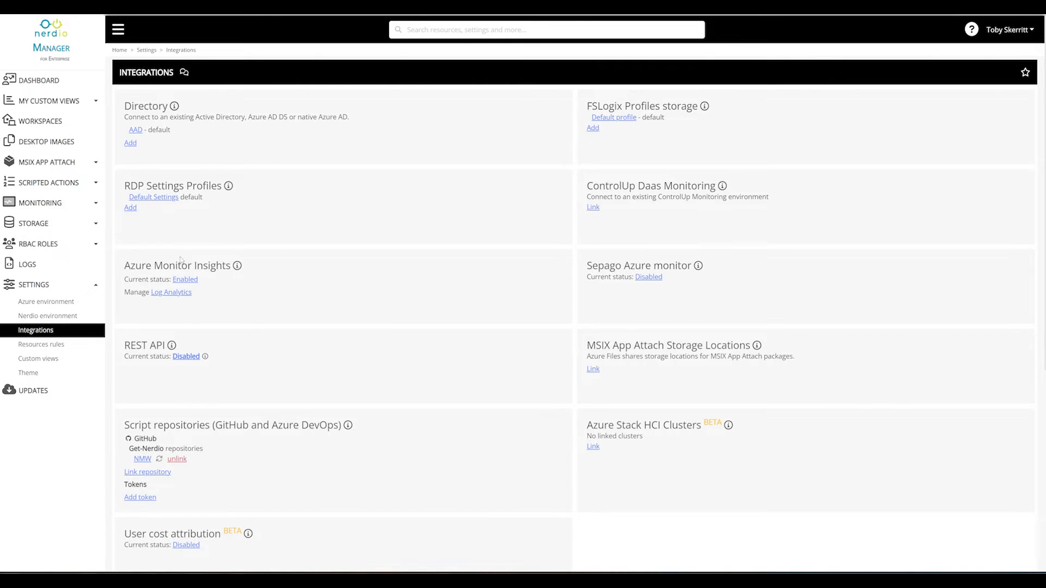
{"action": "left_click", "coordinate": [131, 209]}
{"action": "left_click", "coordinate": [339, 78]}
{"action": "type", "text": "example"}
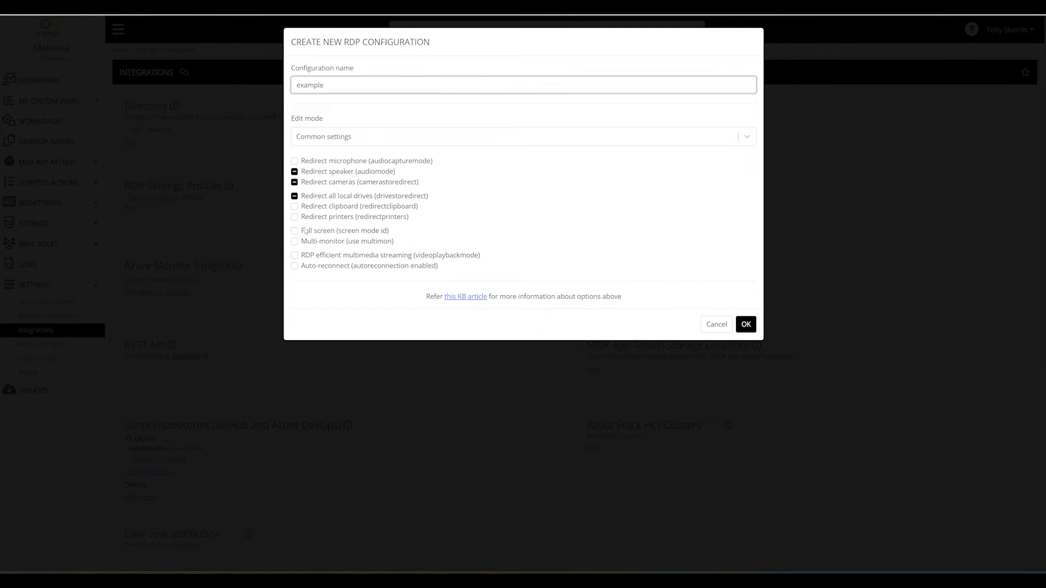
{"action": "left_click", "coordinate": [344, 144]}
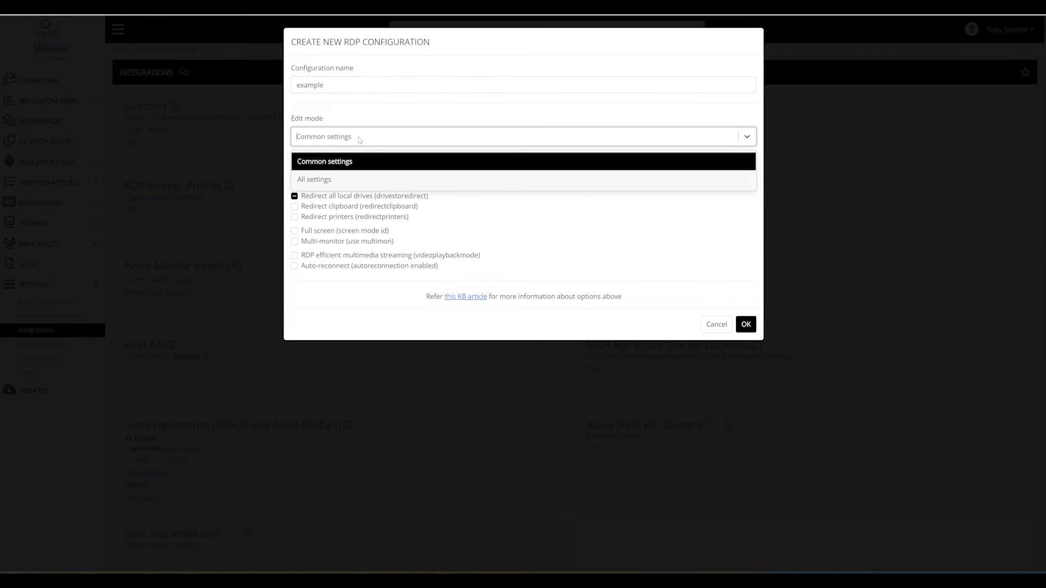
{"action": "left_click", "coordinate": [378, 182]}
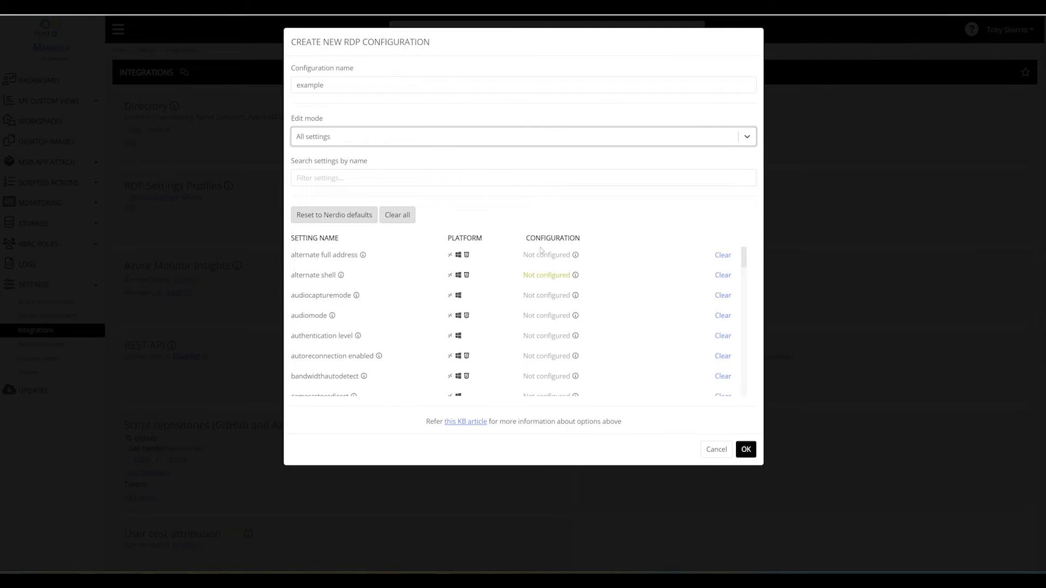
Filter the settings by aad, set targetisaadjoined to 1, and save the new RDP configuration
{"action": "left_click", "coordinate": [403, 178]}
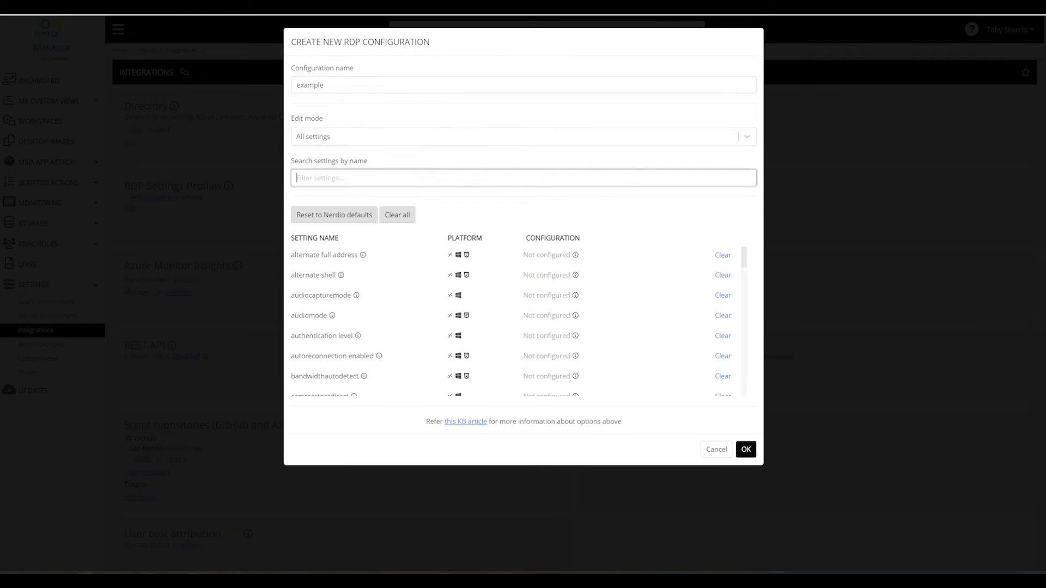
{"action": "type", "text": "aad"}
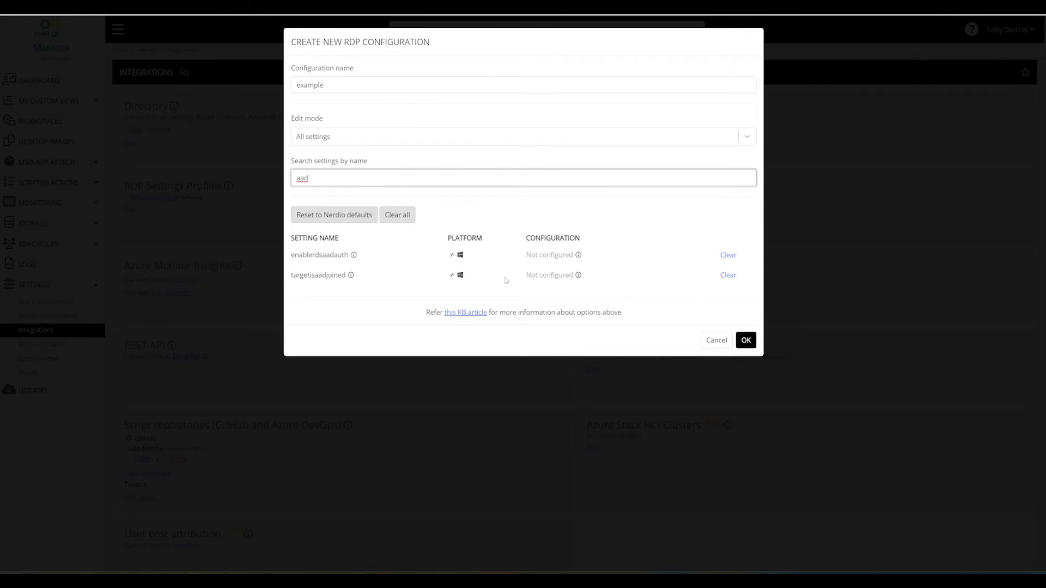
{"action": "left_click", "coordinate": [549, 275]}
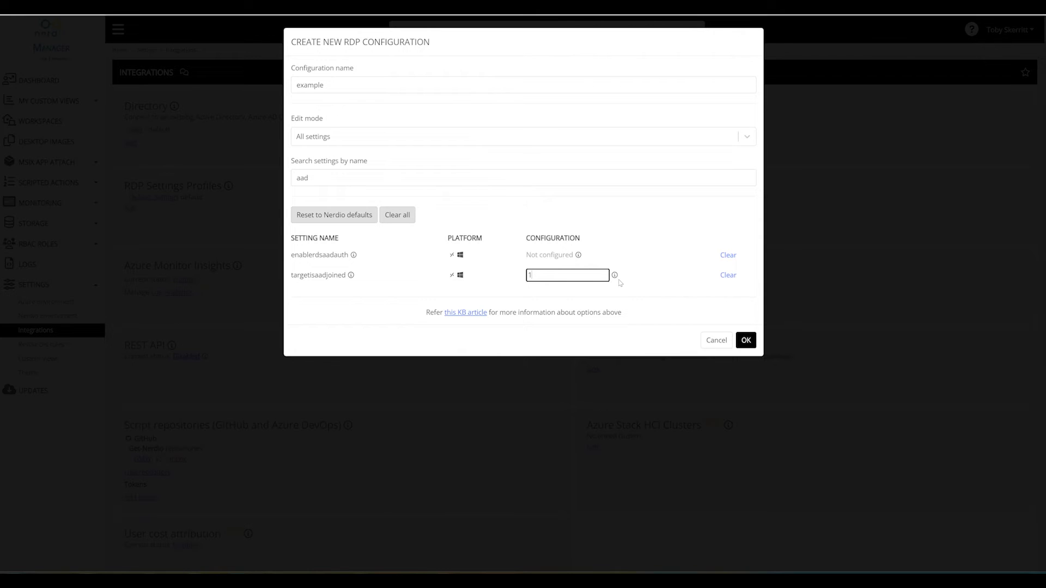
{"action": "left_click", "coordinate": [613, 276]}
{"action": "mouse_move", "coordinate": [534, 277]}
{"action": "left_click", "coordinate": [744, 340]}
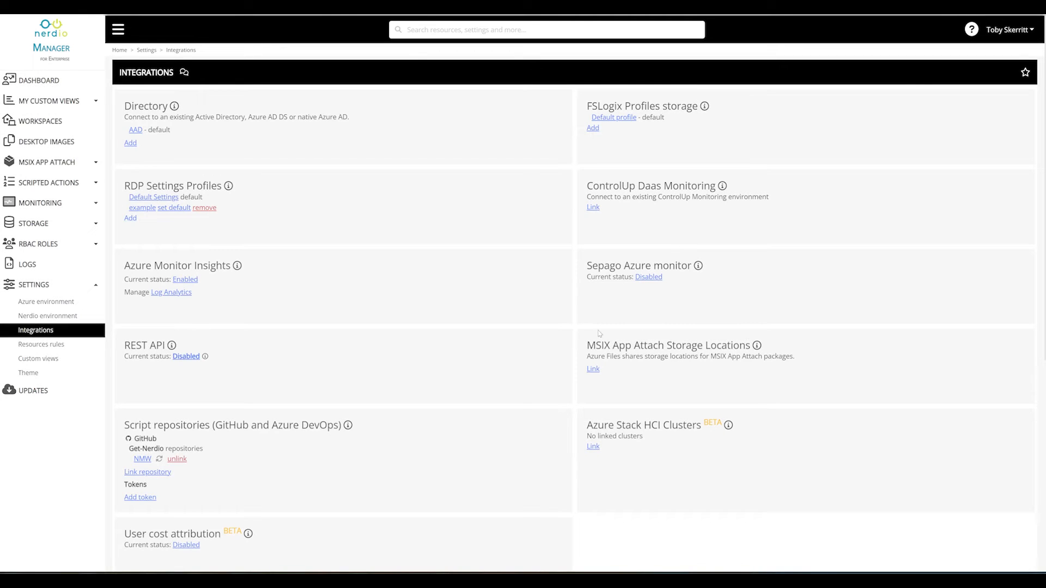
Reopen the example RDP profile, check its AAD-related values under All settings, and close it without changes
{"action": "left_click", "coordinate": [144, 209]}
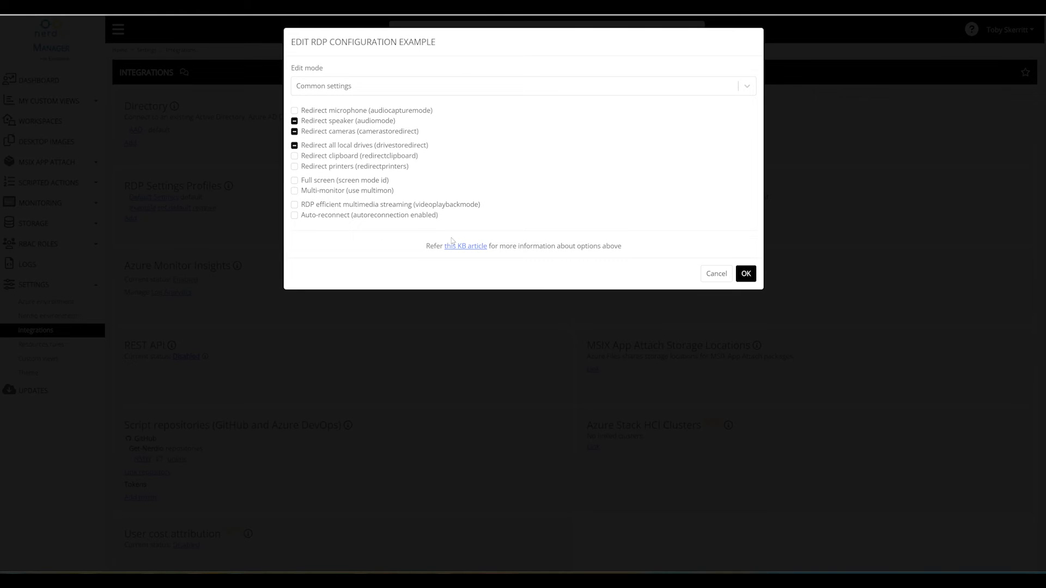
{"action": "left_click", "coordinate": [349, 87]}
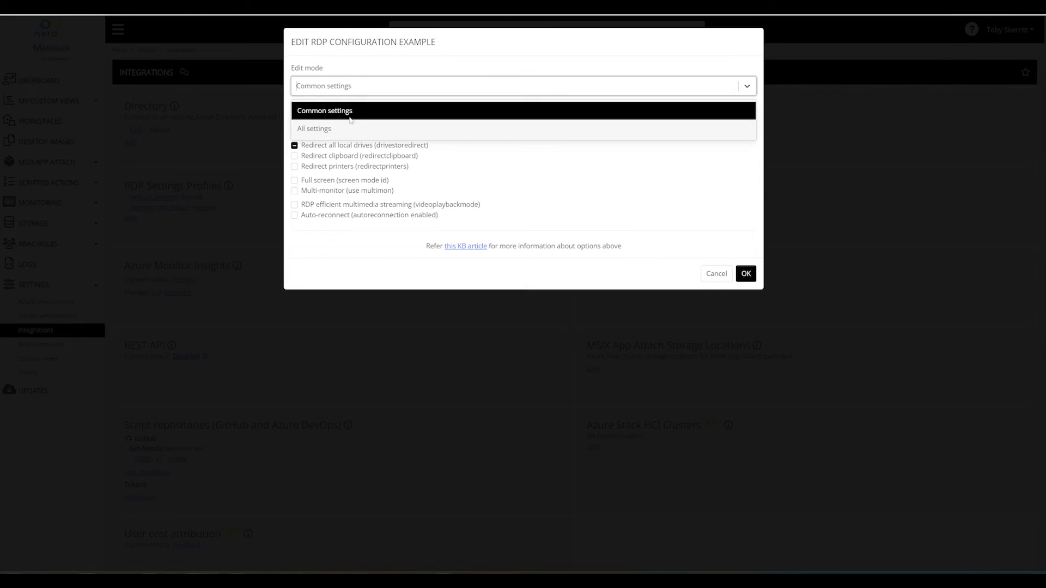
{"action": "left_click", "coordinate": [351, 126]}
{"action": "key", "text": "Tab"}
{"action": "type", "text": "aa"}
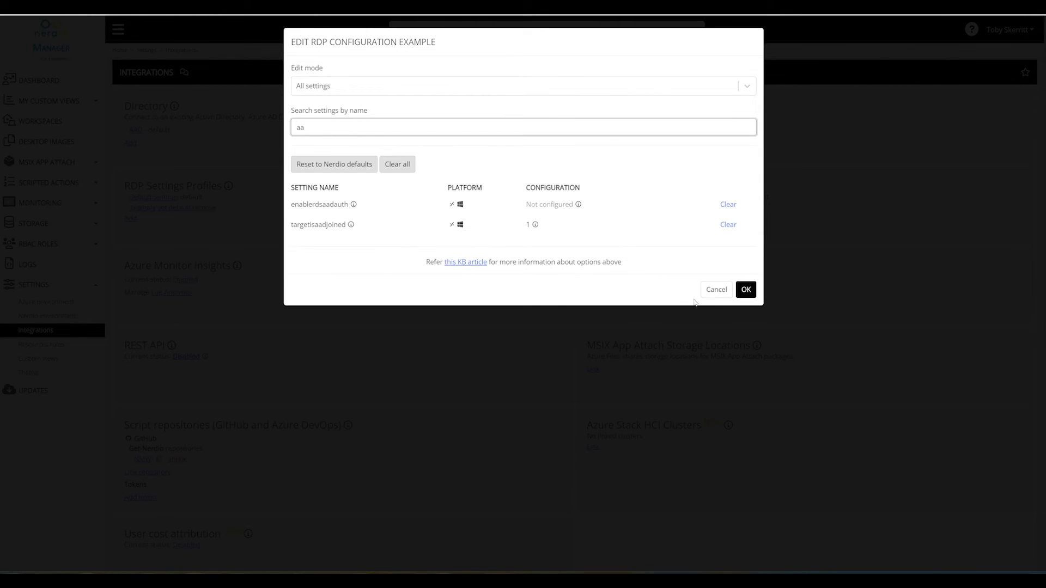
{"action": "left_click", "coordinate": [716, 290]}
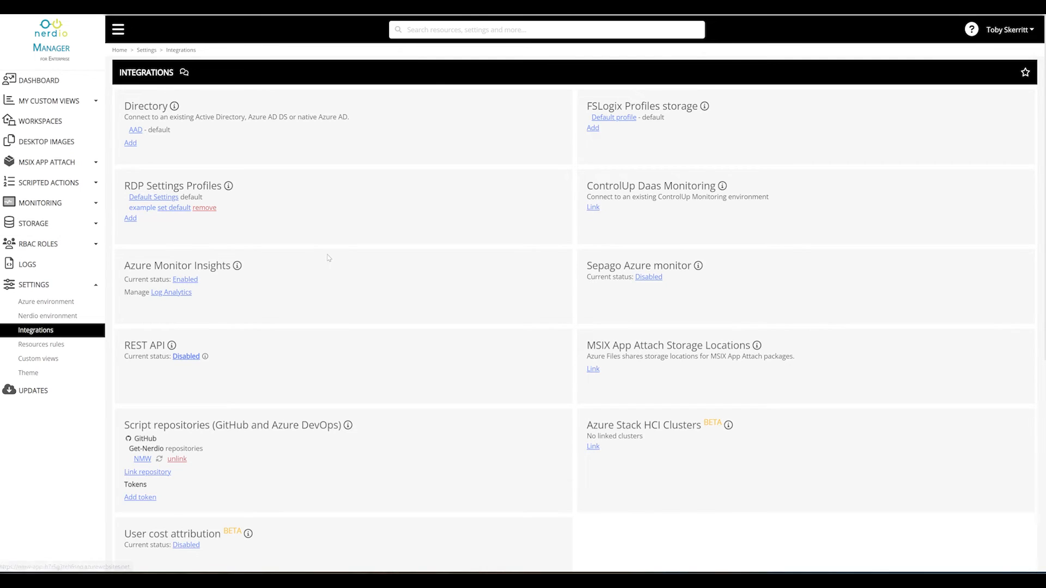
Open the Custom RDP properties of the TS-Dedicated host pool in TS-Demo-Workspace
{"action": "left_click", "coordinate": [51, 127]}
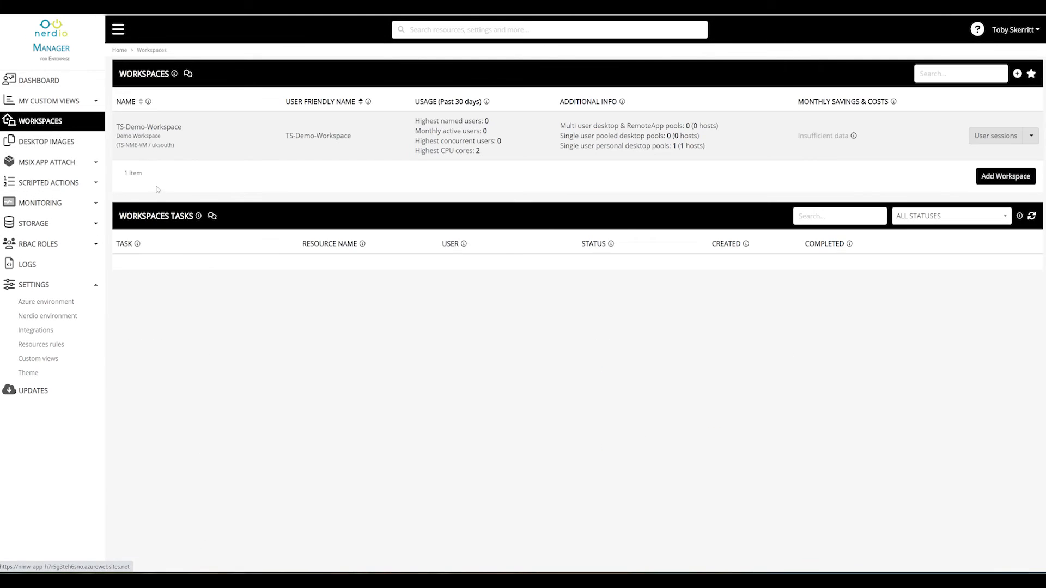
{"action": "left_click", "coordinate": [152, 131]}
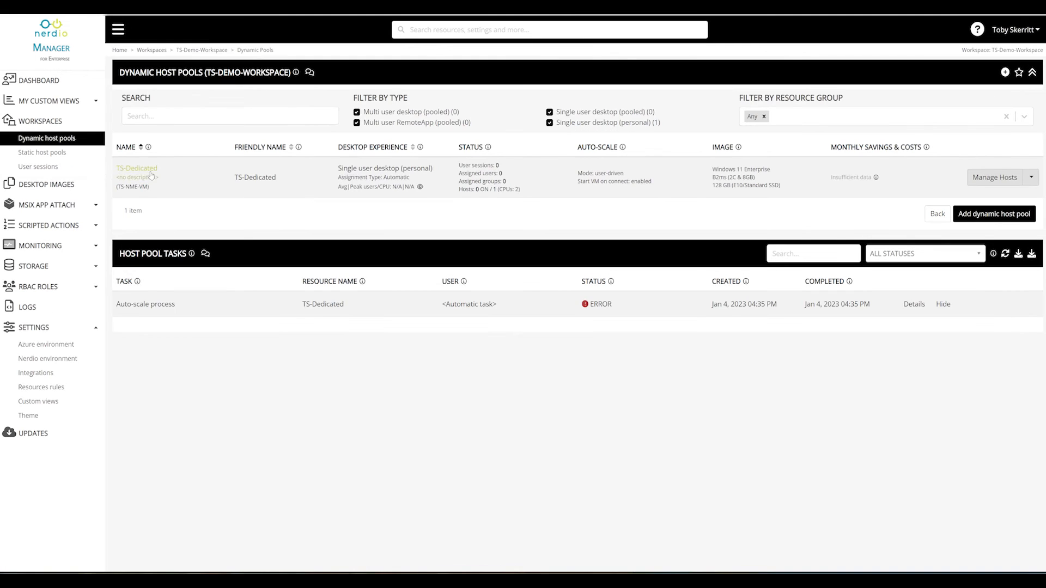
{"action": "left_click", "coordinate": [1031, 177]}
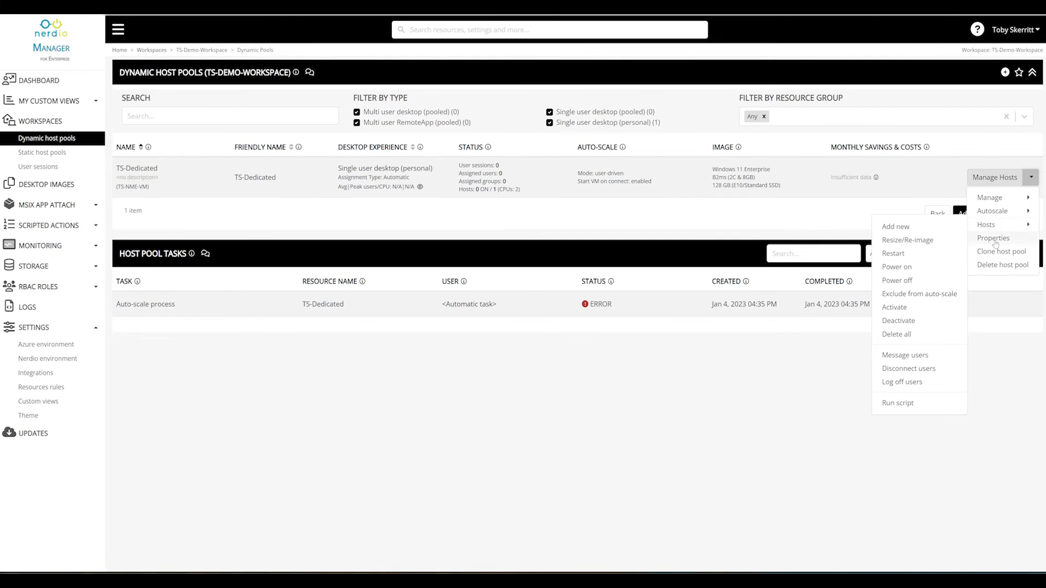
{"action": "left_click", "coordinate": [994, 234]}
{"action": "left_click", "coordinate": [303, 154]}
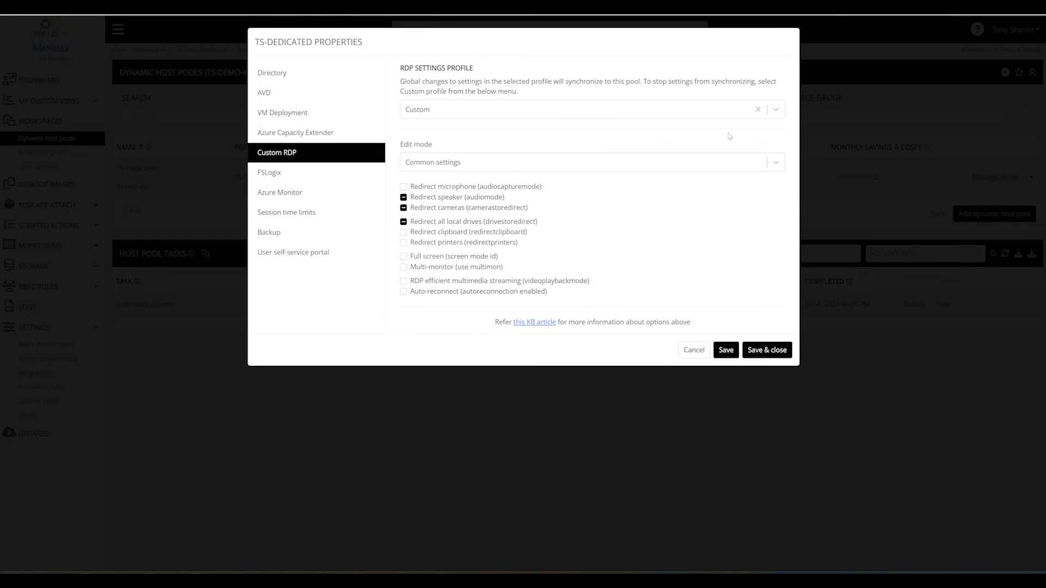
Try the Default Settings (default) and example RDP profiles on the host pool and switch back to Custom
{"action": "left_click", "coordinate": [774, 113]}
{"action": "left_click", "coordinate": [464, 153]}
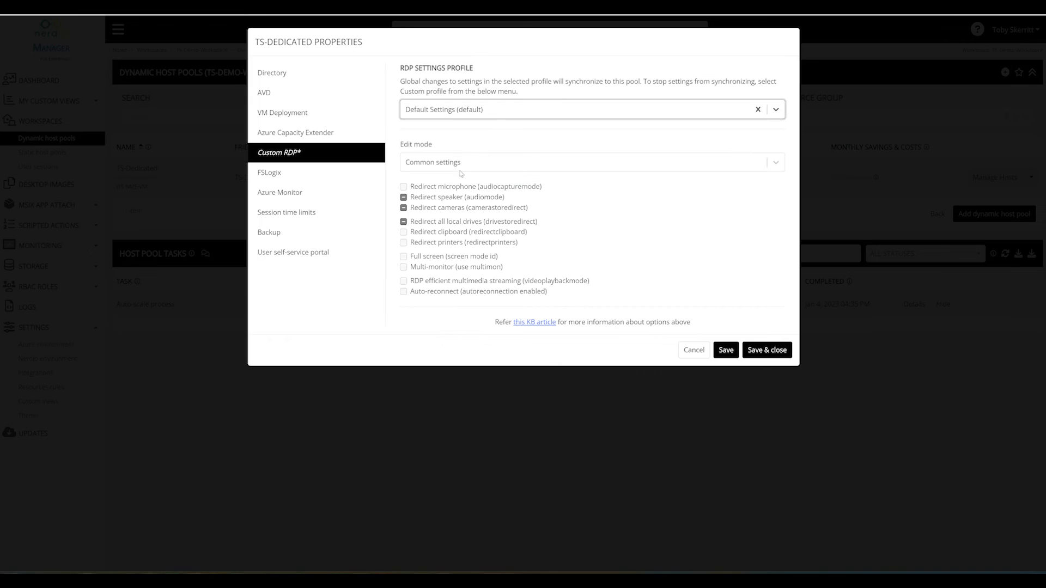
{"action": "left_click", "coordinate": [495, 114]}
{"action": "left_click", "coordinate": [464, 169]}
{"action": "left_click", "coordinate": [776, 110]}
{"action": "left_click", "coordinate": [498, 136]}
Select the example RDP profile for TS-Dedicated, revert it to Custom, and cancel the host pool properties
{"action": "left_click", "coordinate": [775, 110]}
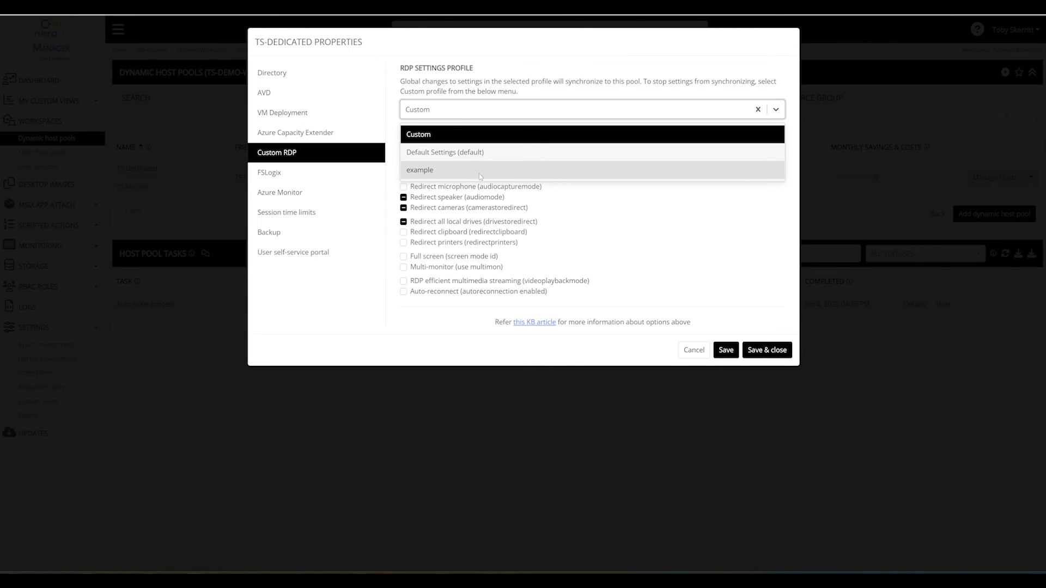
{"action": "left_click", "coordinate": [455, 173]}
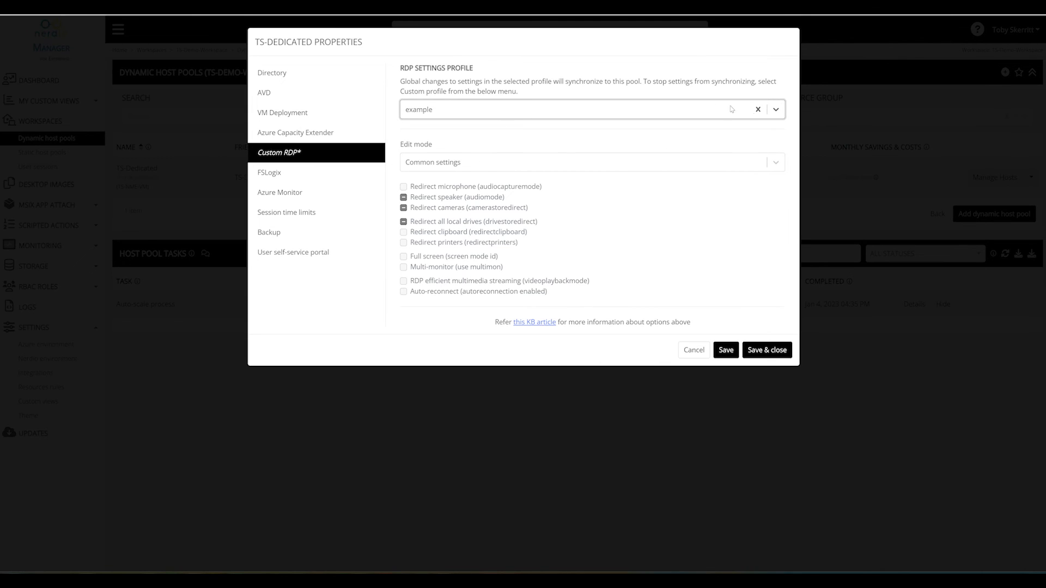
{"action": "left_click", "coordinate": [776, 110]}
{"action": "left_click", "coordinate": [539, 133]}
{"action": "left_click", "coordinate": [694, 350]}
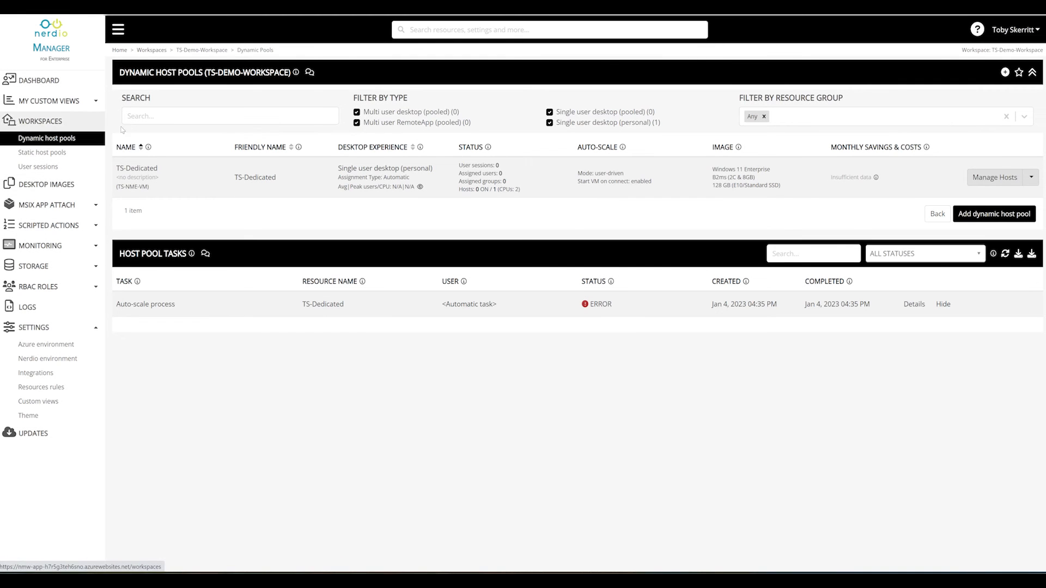
Try the example RDP configuration in a new dynamic host pool and cancel its creation
{"action": "left_click", "coordinate": [987, 216]}
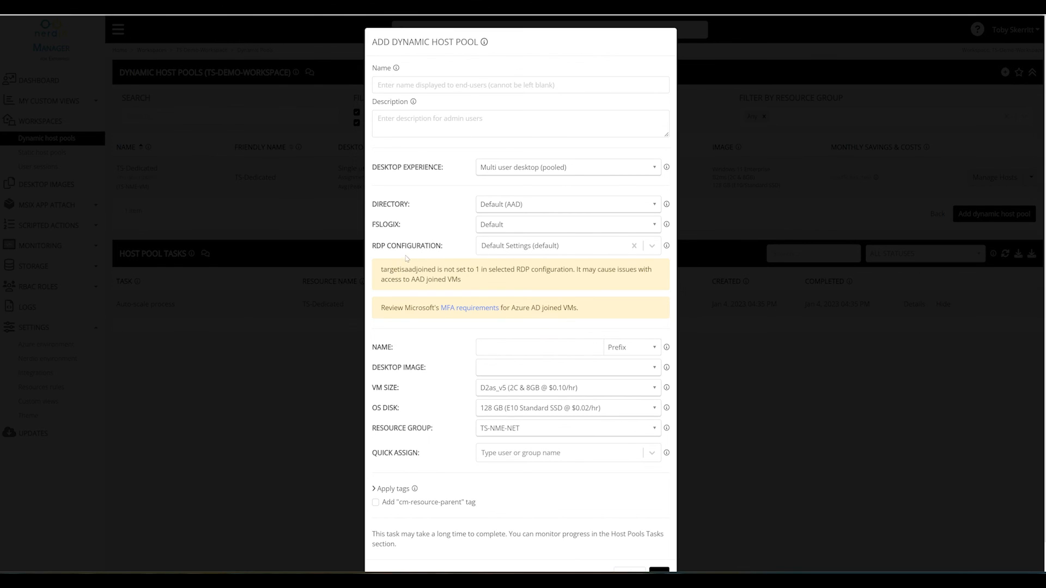
{"action": "left_click", "coordinate": [647, 251]}
{"action": "left_click", "coordinate": [543, 305]}
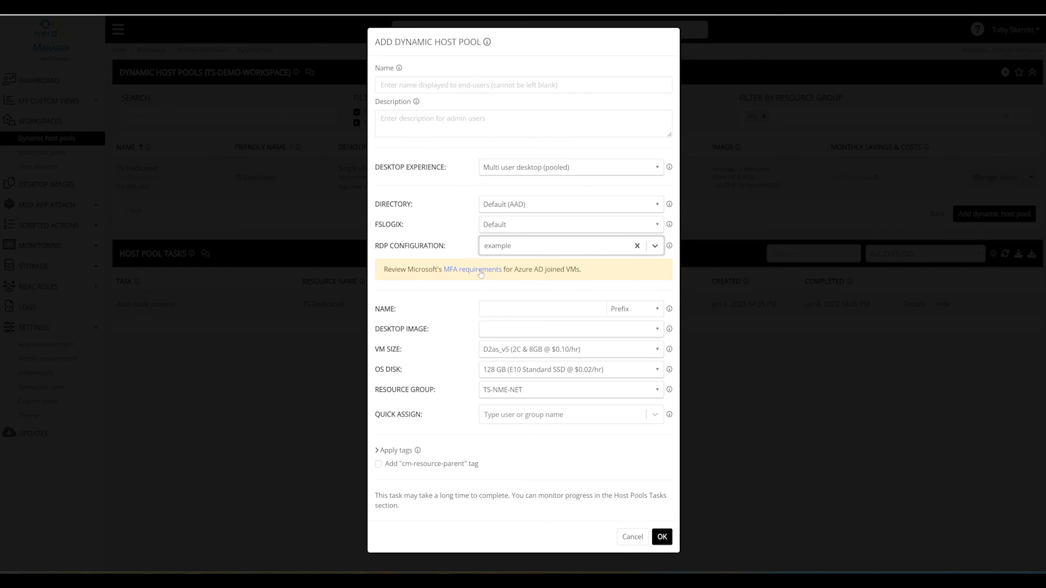
{"action": "left_click", "coordinate": [632, 537]}
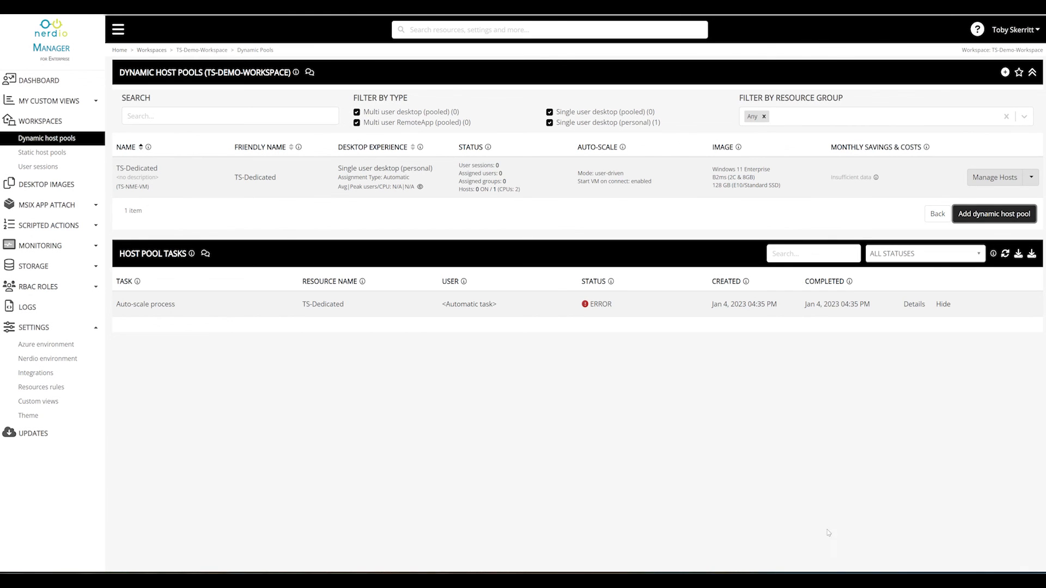